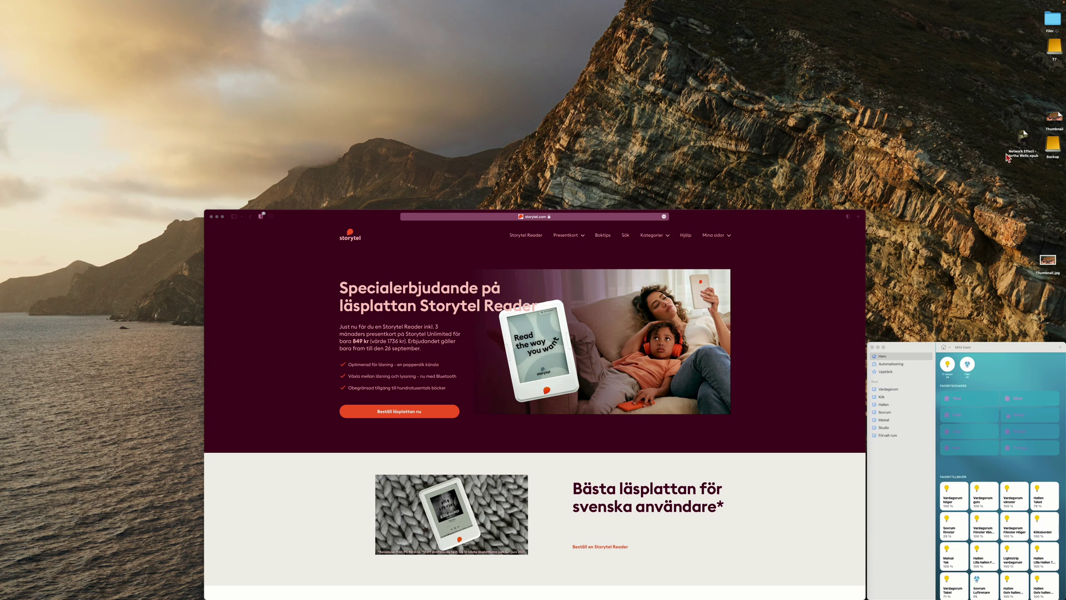
# - Handle the Network Effect EPUB on the desktop, then go to Mina sidor › Min reader
pyautogui.moveTo(1023, 135); pyautogui.dragTo(1000, 190)
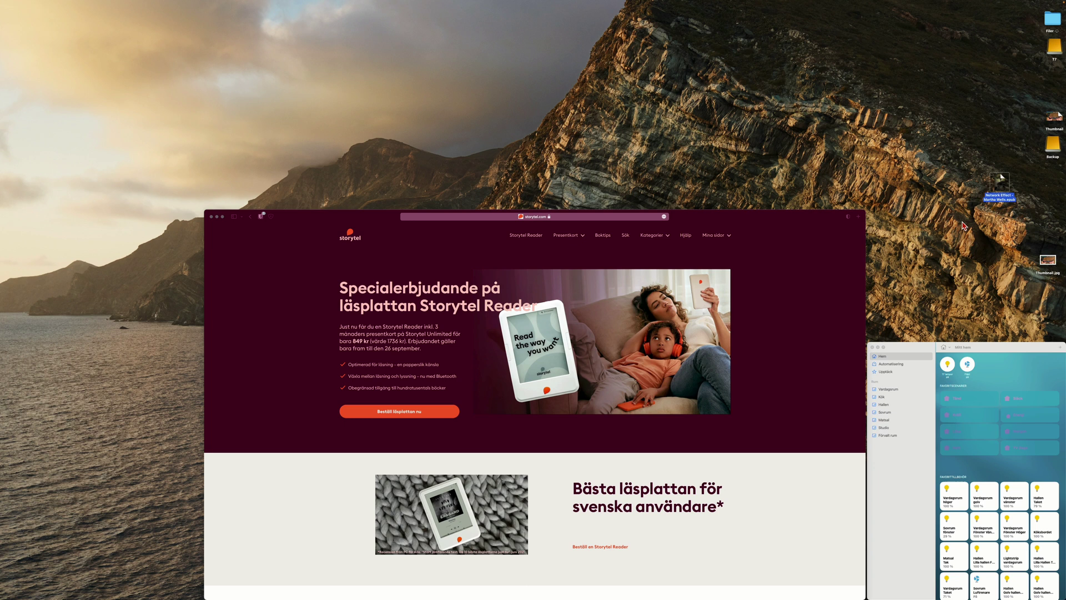
pyautogui.doubleClick(999, 193)
pyautogui.click(528, 239)
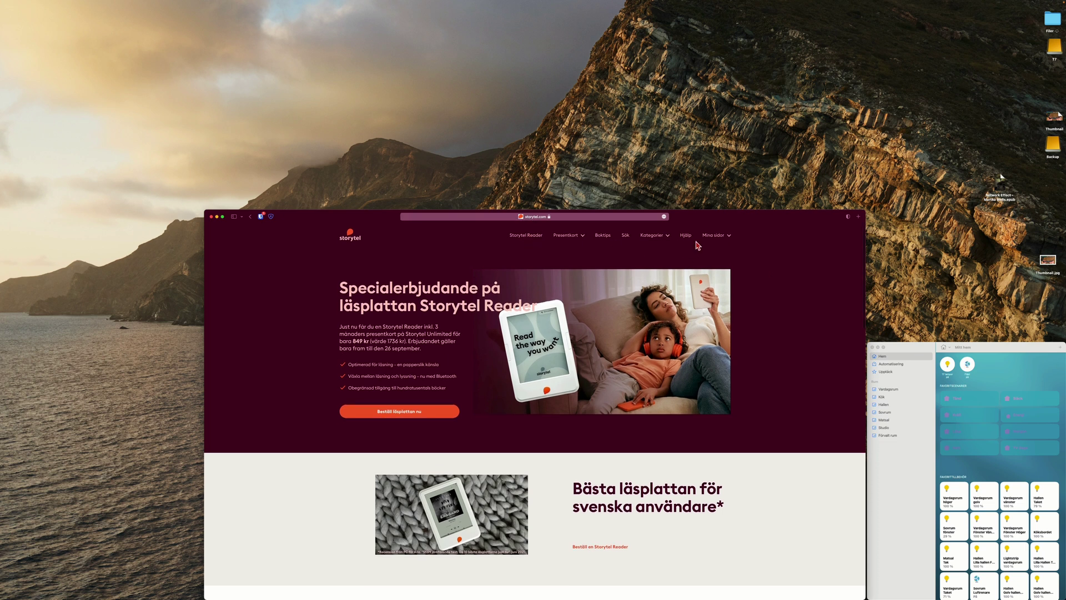
pyautogui.click(733, 242)
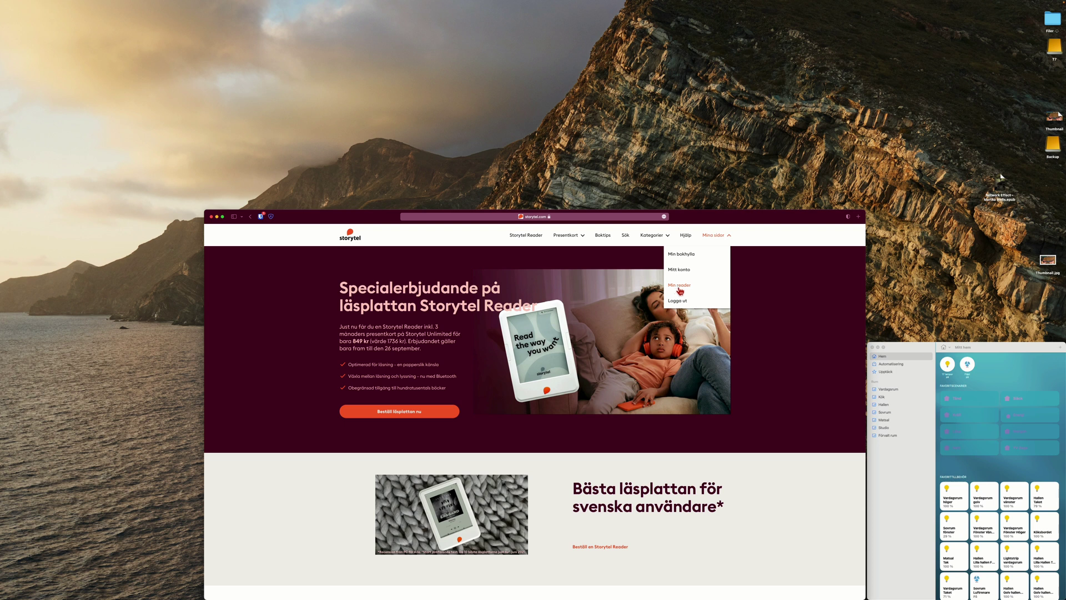
pyautogui.click(680, 288)
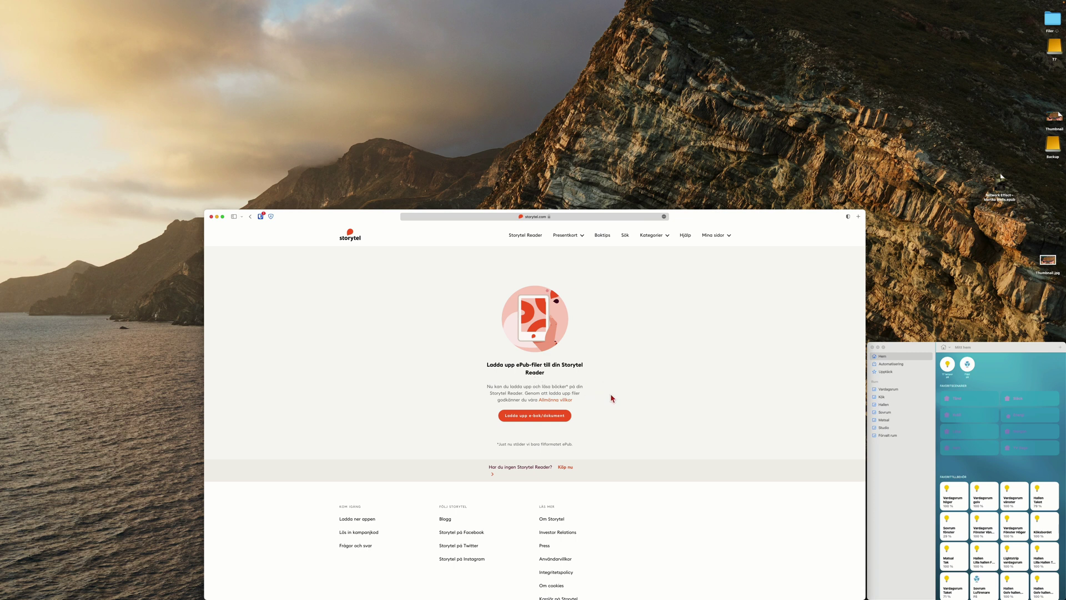
# - Upload 'Network Effect - Martha Wells.epub' through Ladda upp e-bok/dokument
pyautogui.click(545, 418)
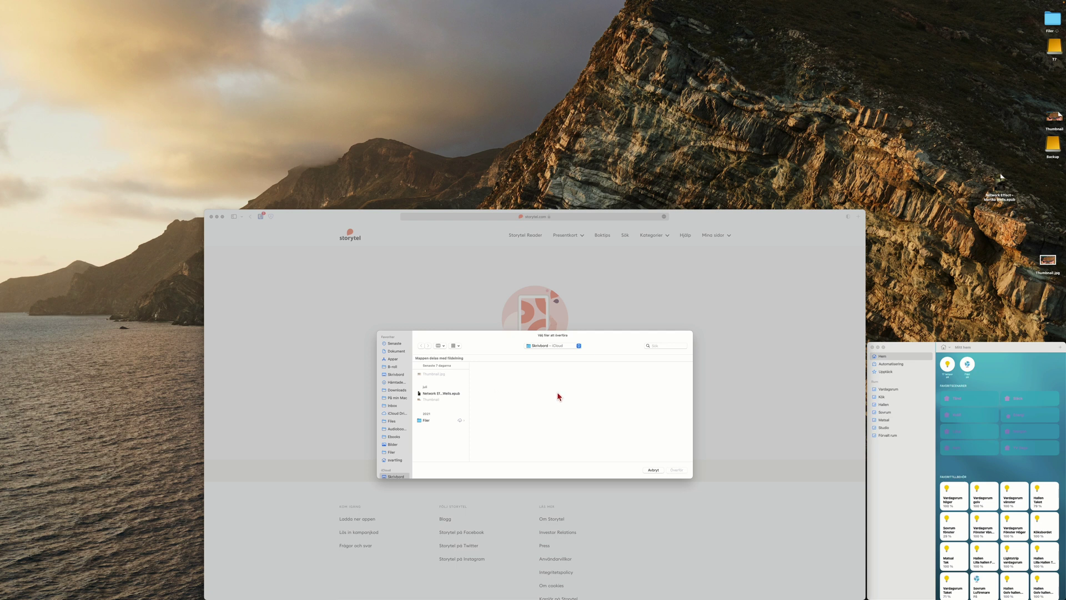
pyautogui.click(440, 394)
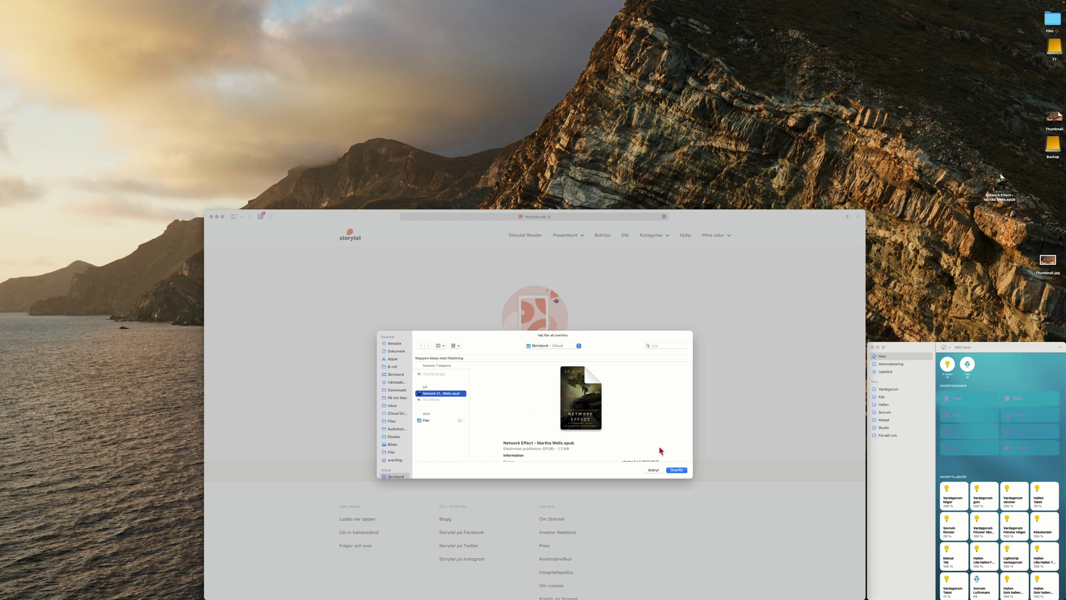
pyautogui.click(677, 471)
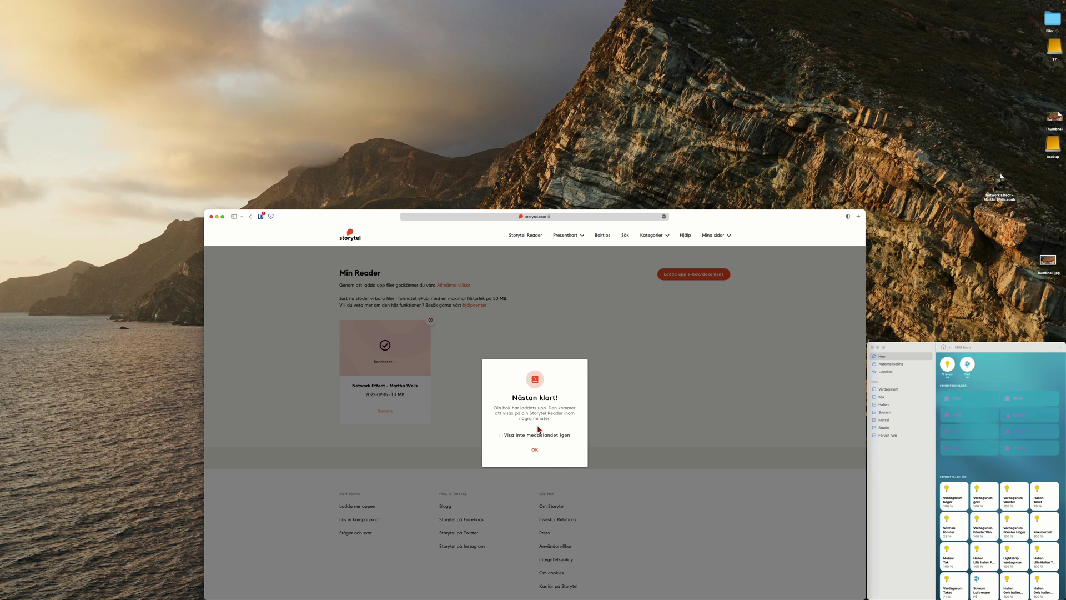
# - Dismiss the 'Nästan klart!' notice so the book shows as processing in Min Reader
pyautogui.click(535, 451)
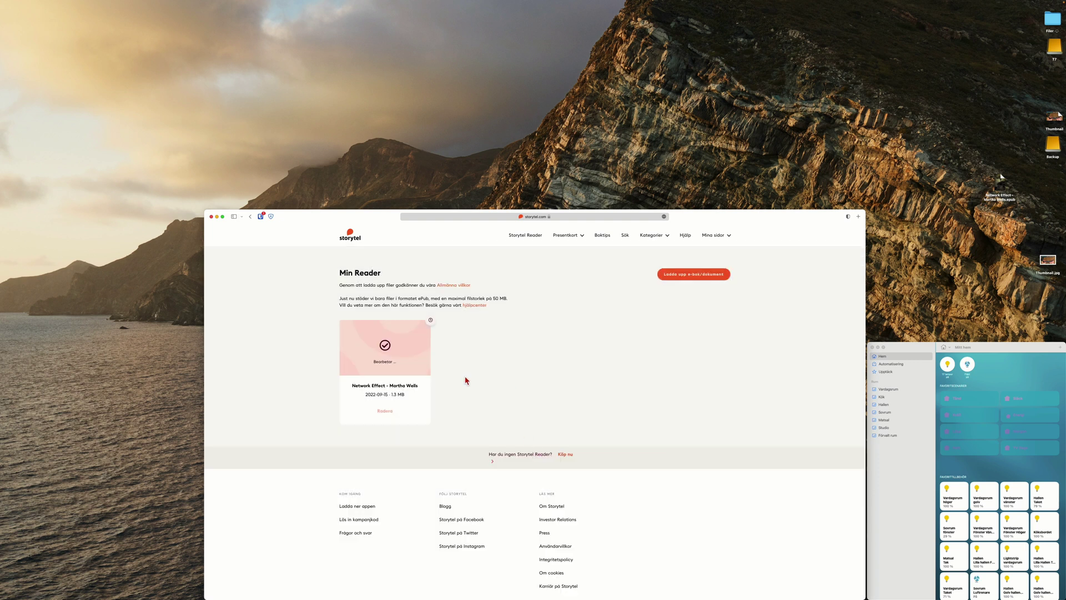